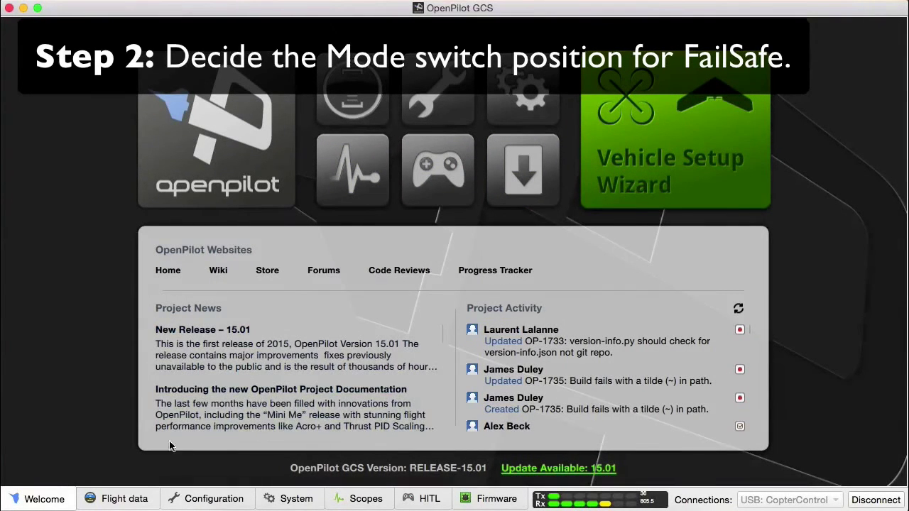
Step: Go from Flight data to the Configuration area and view the radio Input page
{"action": "left_click", "coordinate": [147, 499]}
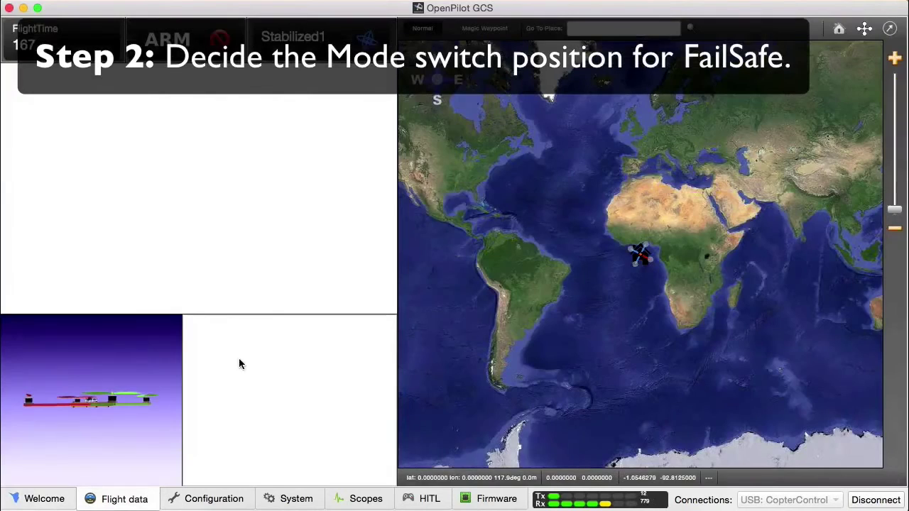
{"action": "left_click", "coordinate": [194, 501]}
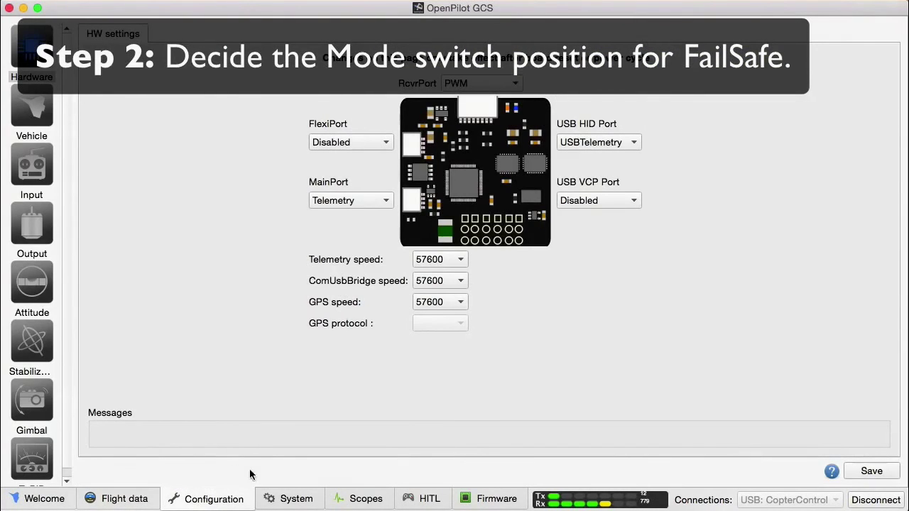
{"action": "left_click", "coordinate": [39, 173]}
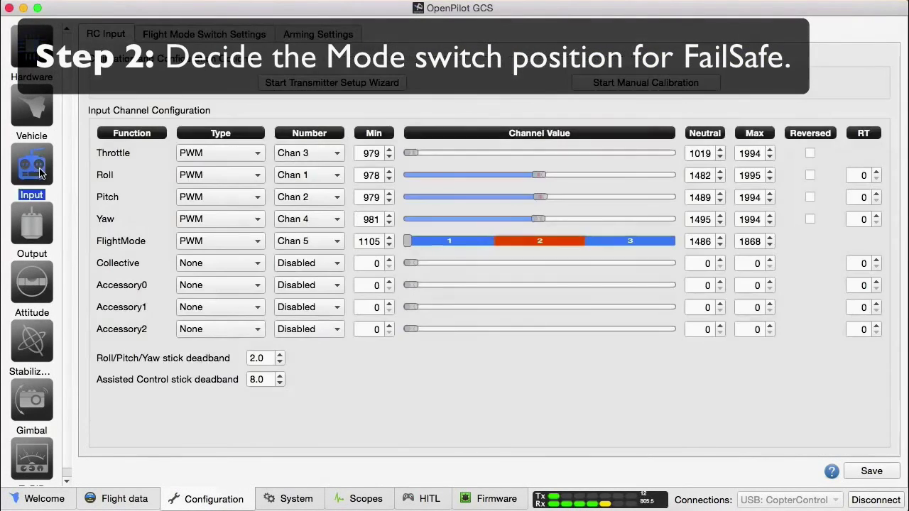
Step: Review the Stabilization, Attitude, Output and Input pages, ending on Stabilization (Bank 1: Attitude 55, Rate 220)
{"action": "left_click", "coordinate": [40, 344]}
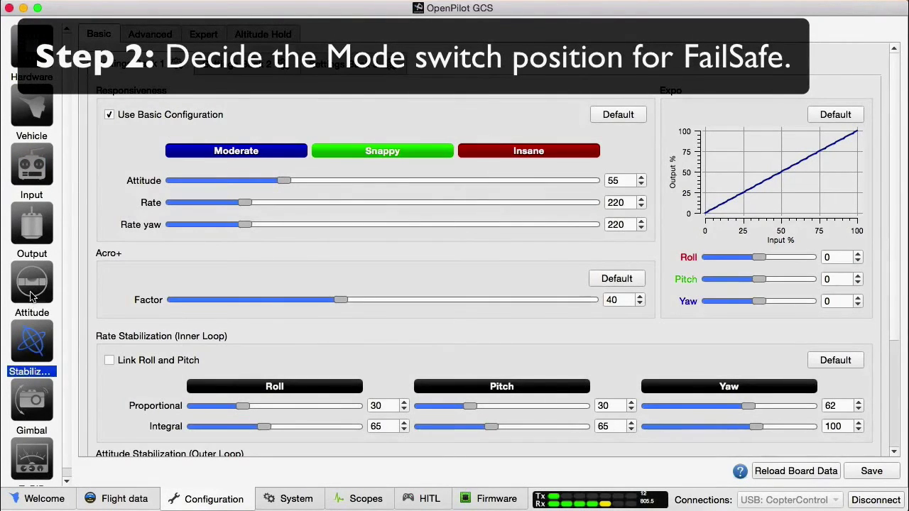
{"action": "left_click", "coordinate": [34, 299]}
{"action": "left_click", "coordinate": [42, 235]}
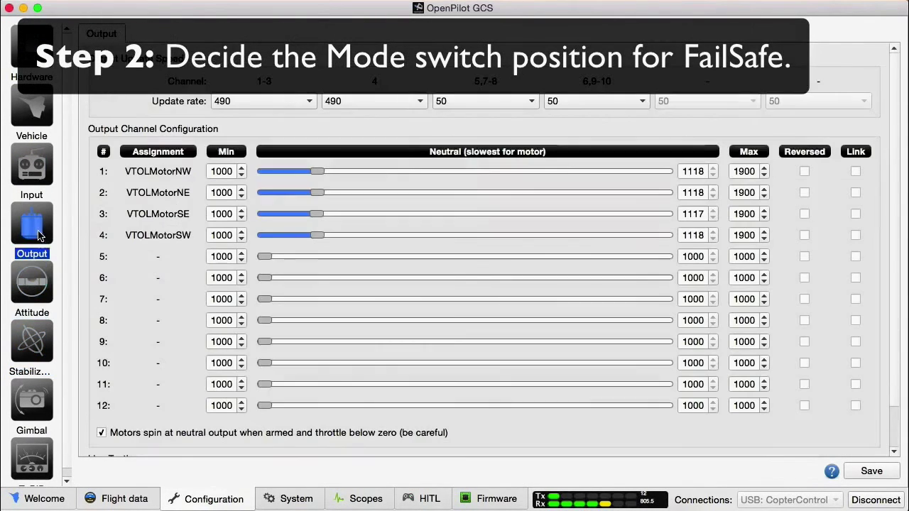
{"action": "left_click", "coordinate": [44, 168]}
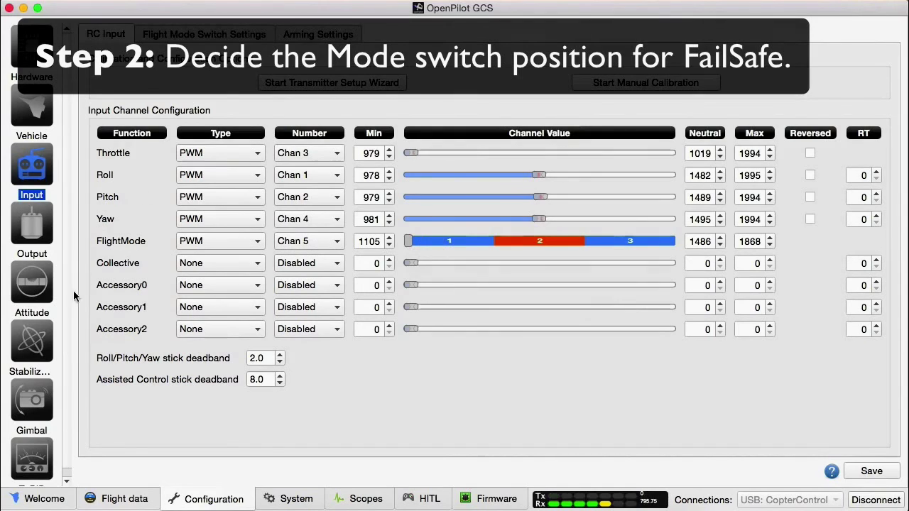
{"action": "left_click", "coordinate": [44, 334]}
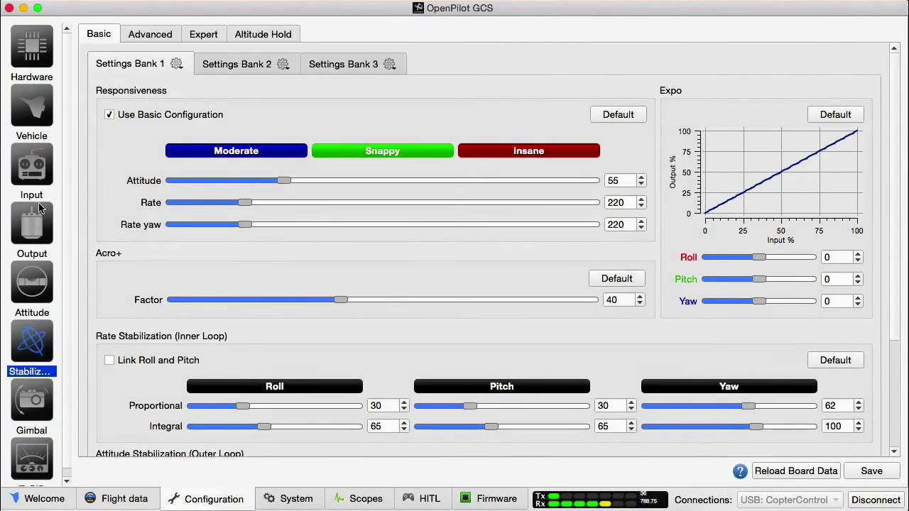
Step: Show the Input page's Flight Mode Switch Settings, with three positions mapped to Stabilized1–3 on Bank1–3
{"action": "left_click", "coordinate": [43, 179]}
{"action": "left_click", "coordinate": [218, 35]}
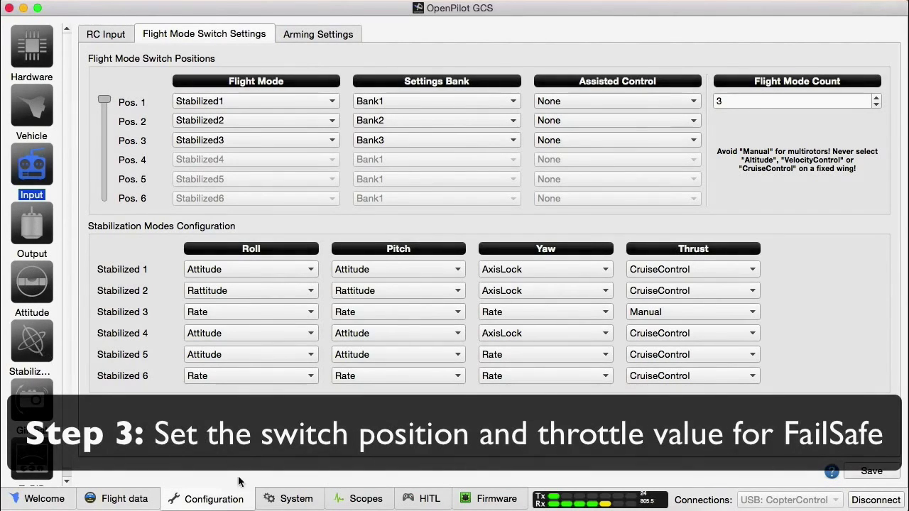
Step: Open the System object browser and expand the Settings group
{"action": "left_click", "coordinate": [294, 500]}
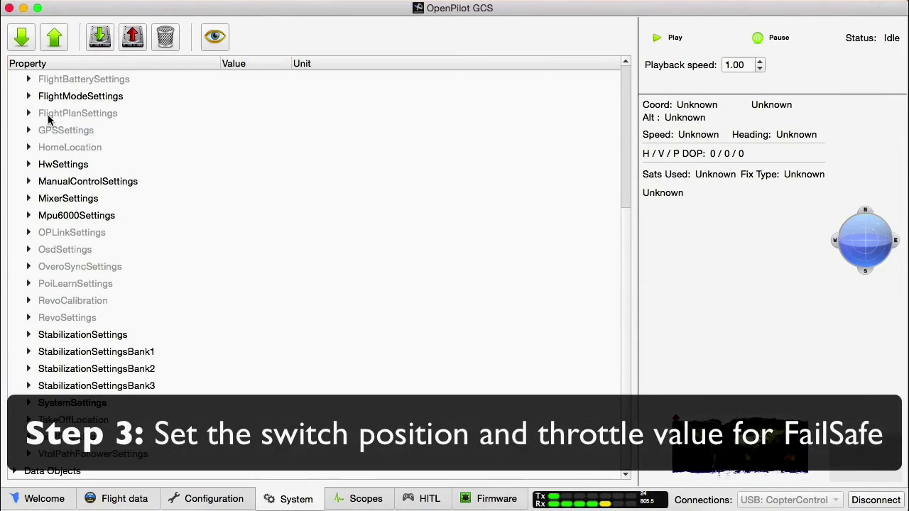
{"action": "scroll", "coordinate": [92, 128], "scroll_direction": "up", "scroll_amount": 5}
{"action": "left_click", "coordinate": [14, 81]}
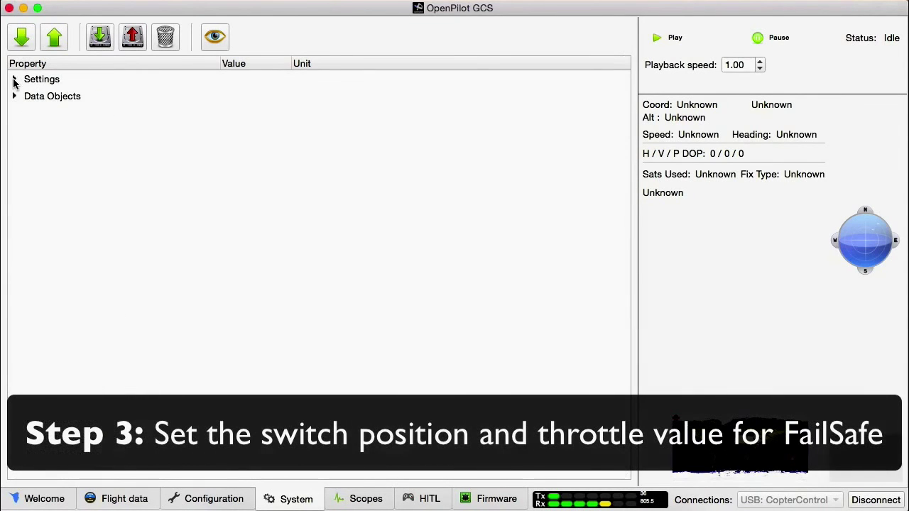
{"action": "left_click", "coordinate": [15, 80]}
{"action": "scroll", "coordinate": [107, 137], "scroll_direction": "down", "scroll_amount": 8}
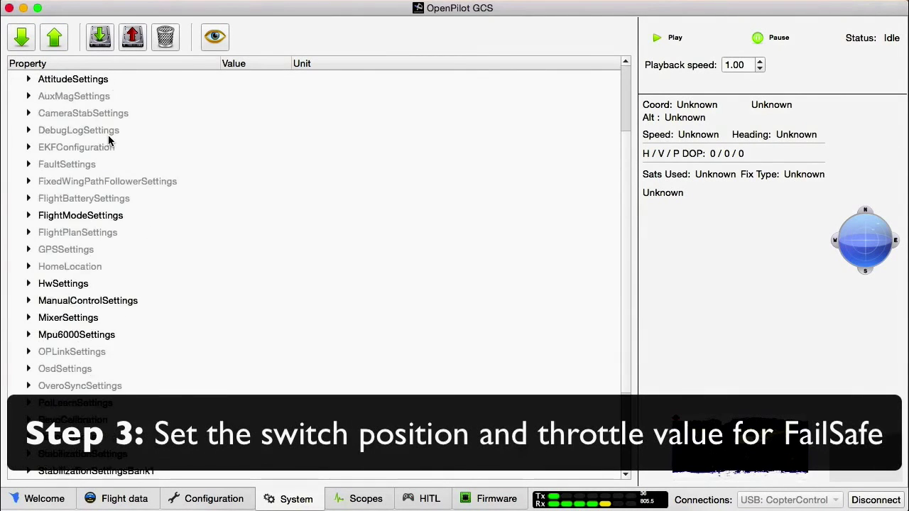
{"action": "scroll", "coordinate": [92, 199], "scroll_direction": "up", "scroll_amount": 2}
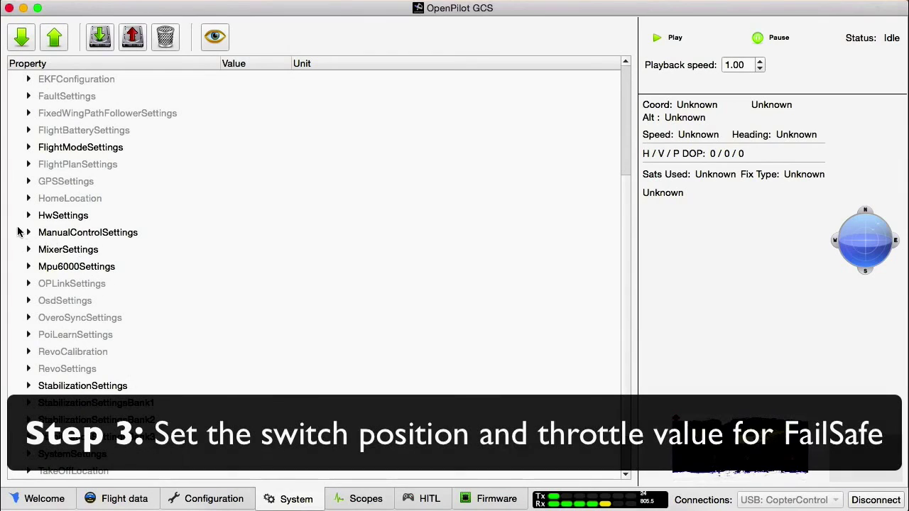
Step: Expand ManualControlSettings and FailsafeChannel, selecting FailsafeFlightModeSwitchPosition (currently -1)
{"action": "left_click", "coordinate": [28, 233]}
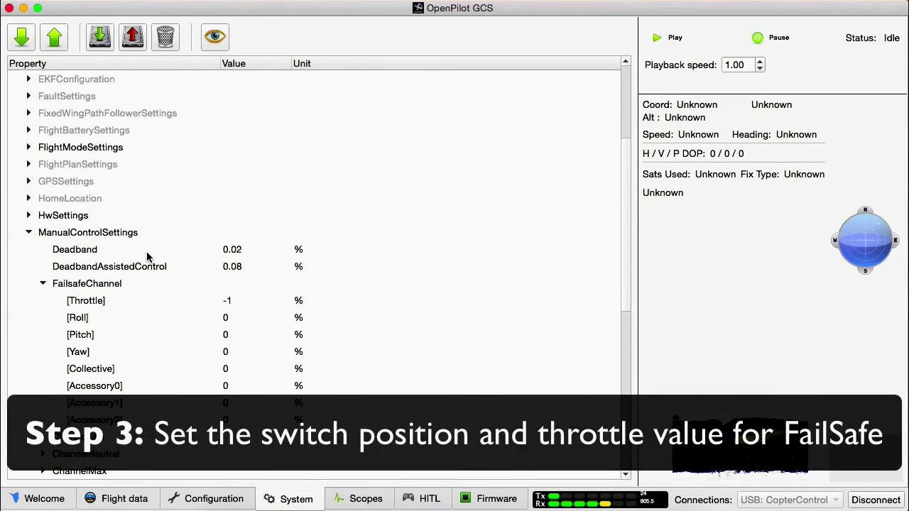
{"action": "left_click", "coordinate": [42, 284]}
{"action": "left_click", "coordinate": [42, 284]}
{"action": "scroll", "coordinate": [132, 268], "scroll_direction": "down", "scroll_amount": 3}
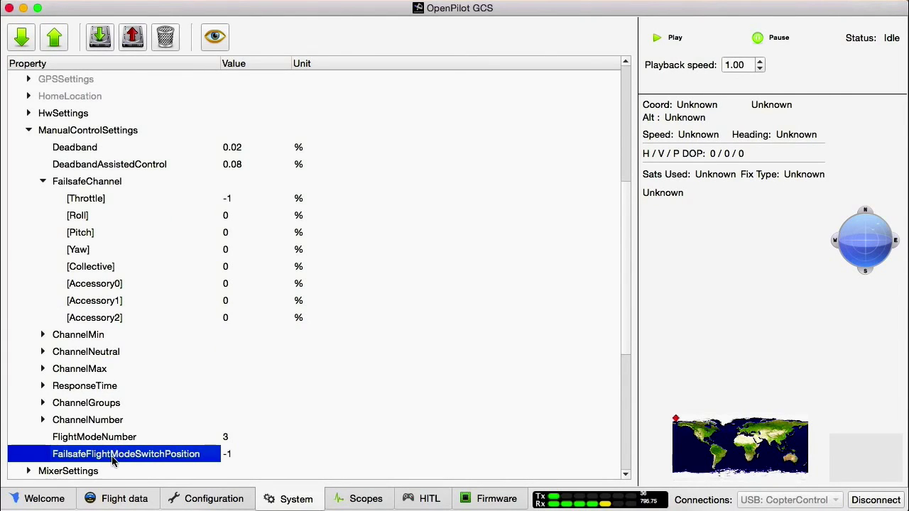
{"action": "left_click", "coordinate": [110, 439]}
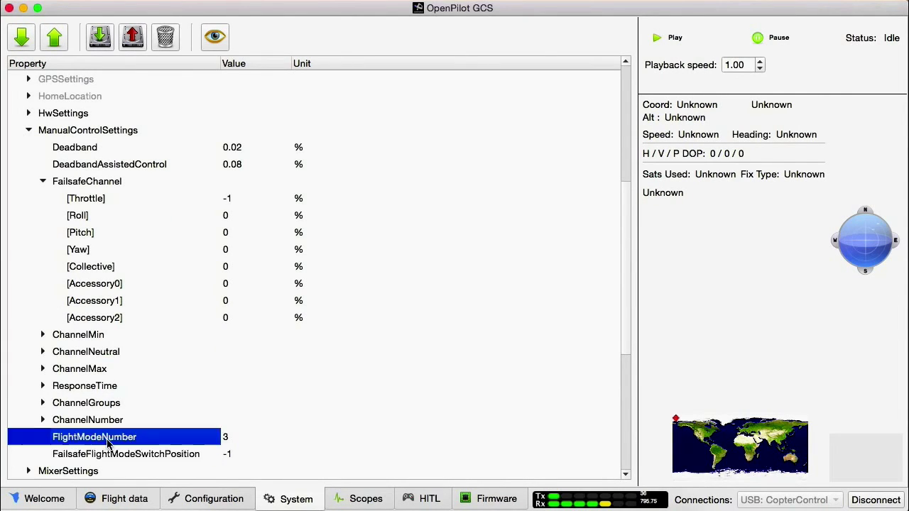
{"action": "left_click", "coordinate": [114, 455]}
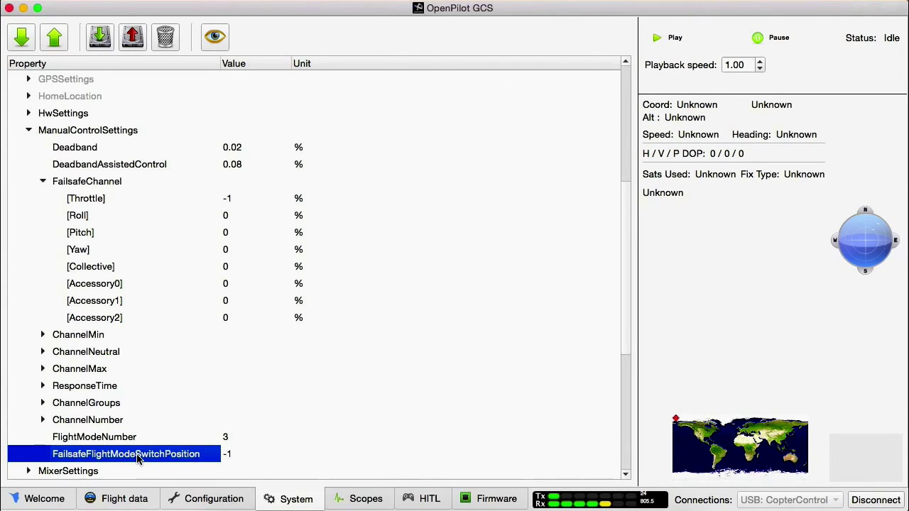
Step: Change FailsafeFlightModeSwitchPosition from -1 to 0, then select the failsafe [Throttle] row
{"action": "double_click", "coordinate": [226, 453]}
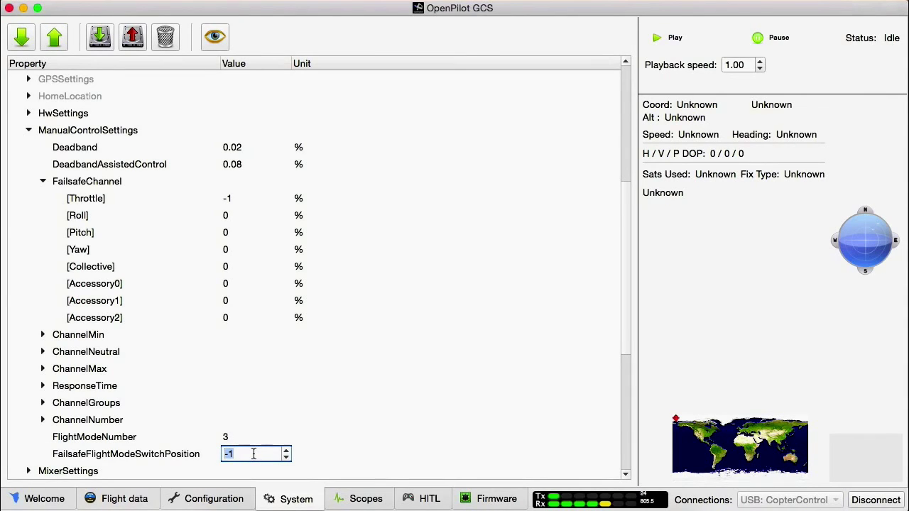
{"action": "type", "text": "0"}
{"action": "left_click", "coordinate": [160, 457]}
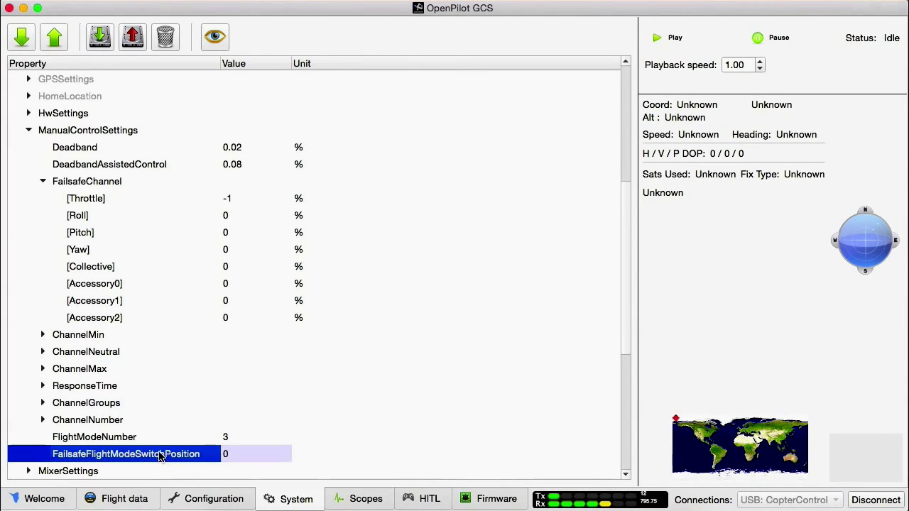
{"action": "left_click", "coordinate": [90, 204]}
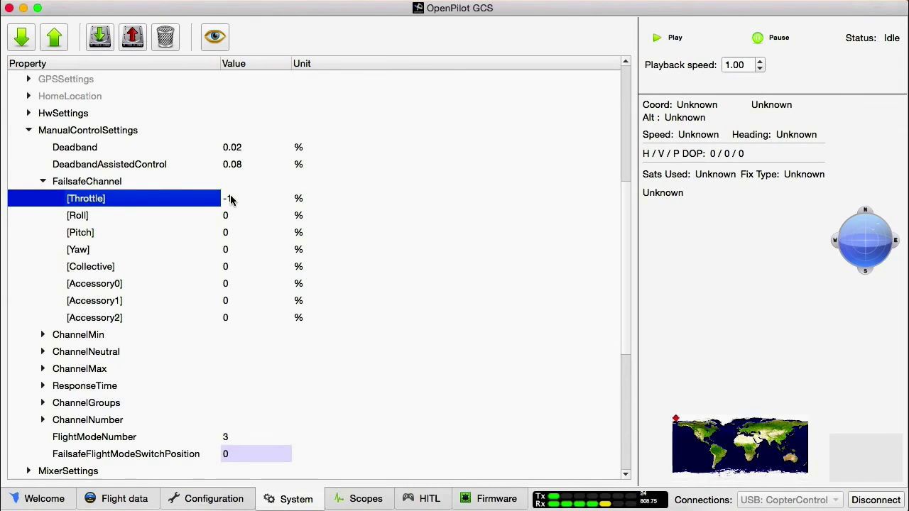
Step: Expand the ManualControlCommand data object and read the live Throttle value of about 0.253
{"action": "scroll", "coordinate": [146, 375], "scroll_direction": "down", "scroll_amount": 5}
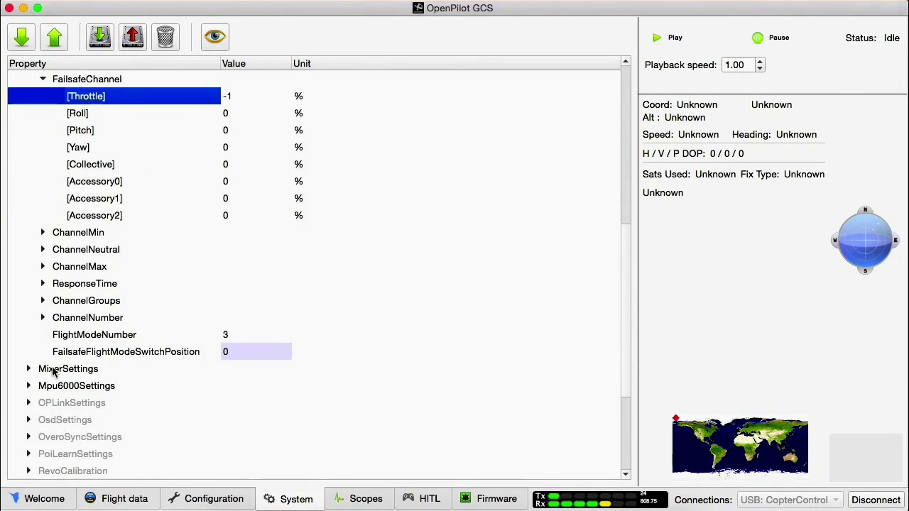
{"action": "scroll", "coordinate": [53, 388], "scroll_direction": "down", "scroll_amount": 2}
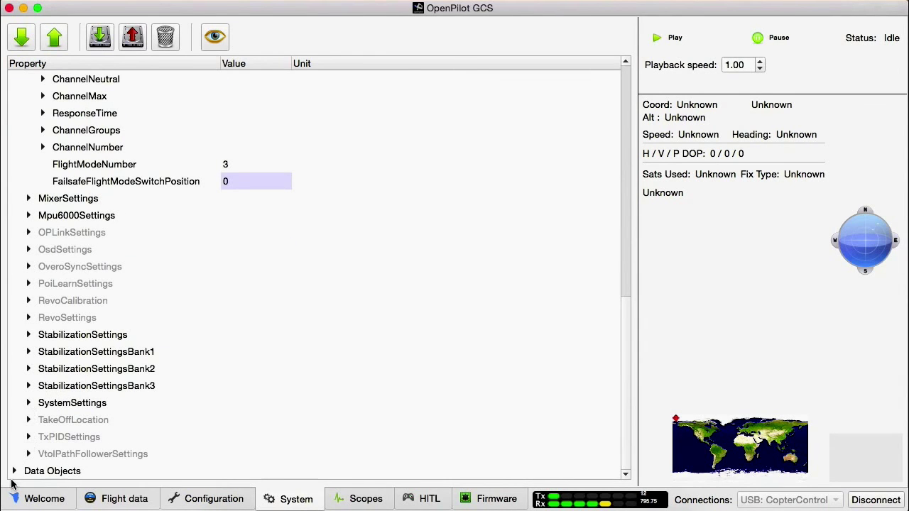
{"action": "scroll", "coordinate": [184, 346], "scroll_direction": "down", "scroll_amount": 6}
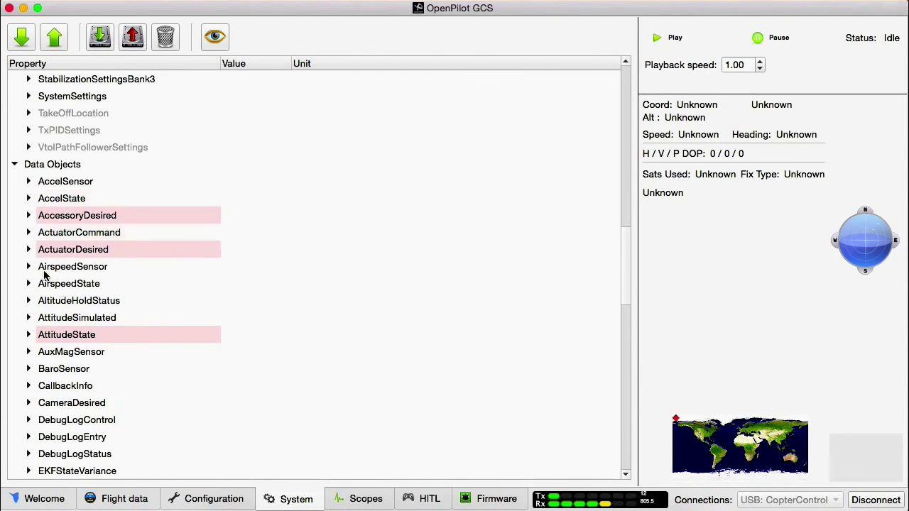
{"action": "scroll", "coordinate": [39, 335], "scroll_direction": "down", "scroll_amount": 10}
{"action": "scroll", "coordinate": [39, 337], "scroll_direction": "down", "scroll_amount": 1}
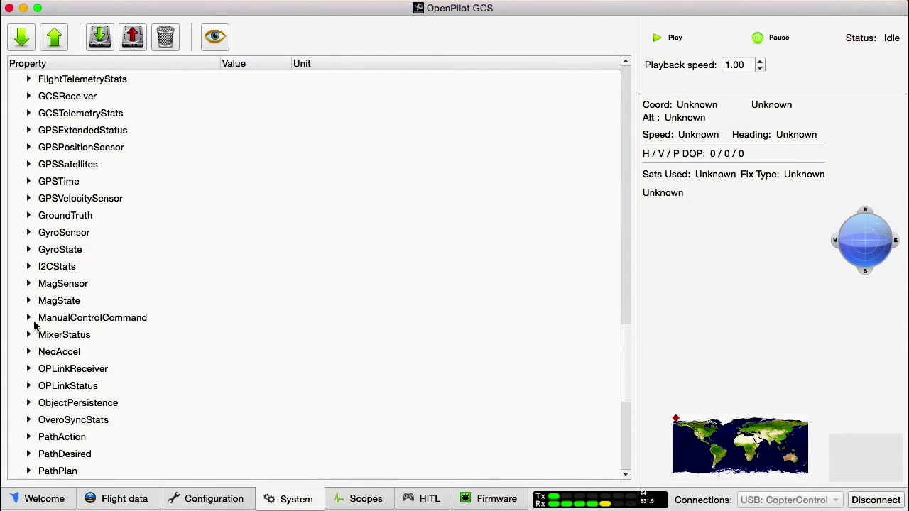
{"action": "left_click", "coordinate": [34, 319]}
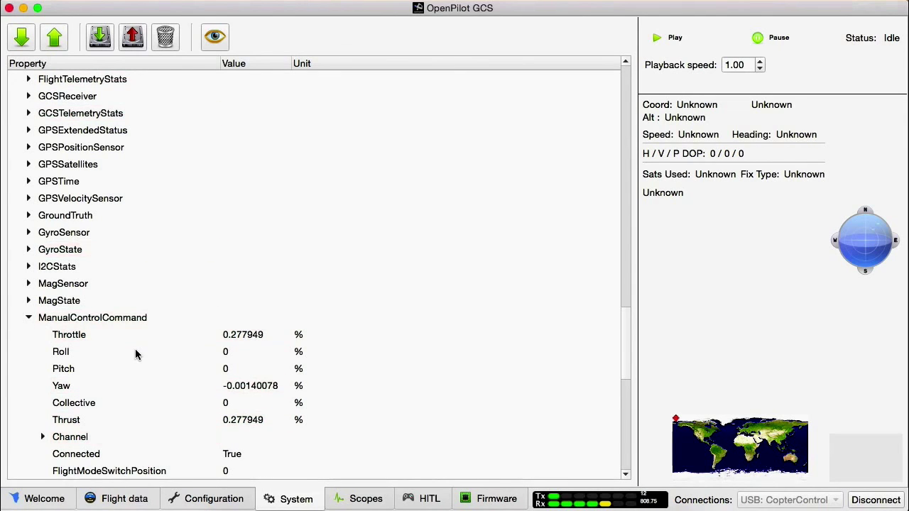
{"action": "double_click", "coordinate": [227, 338]}
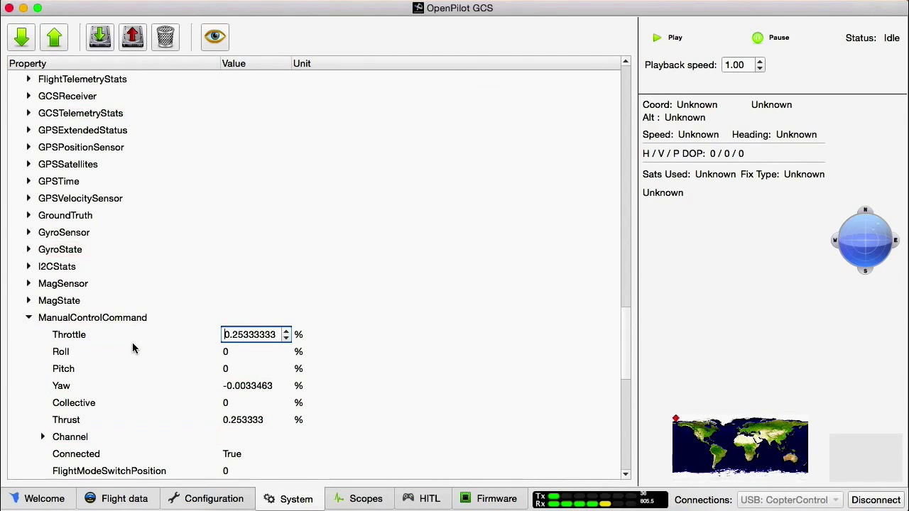
Step: Replace the FailsafeChannel [Throttle] value -1 with 0.25 in ManualControlSettings
{"action": "scroll", "coordinate": [125, 304], "scroll_direction": "up", "scroll_amount": 20}
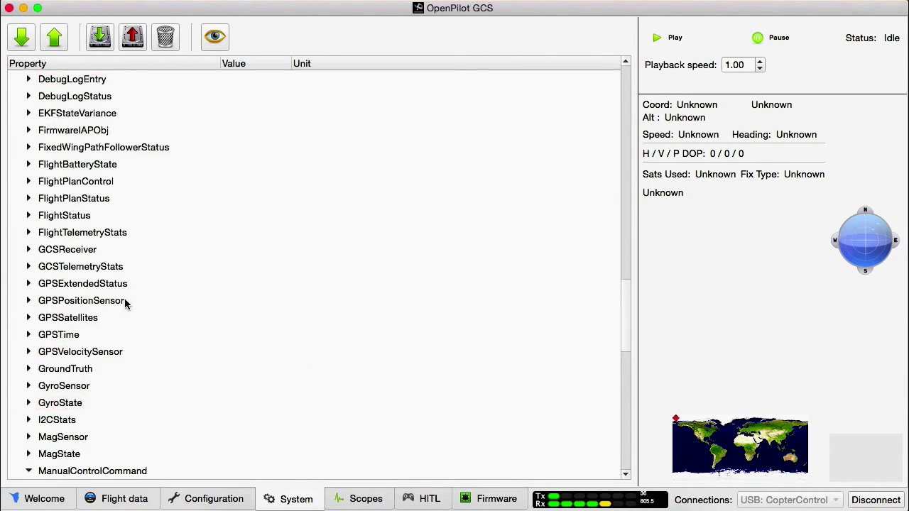
{"action": "scroll", "coordinate": [125, 301], "scroll_direction": "up", "scroll_amount": 5}
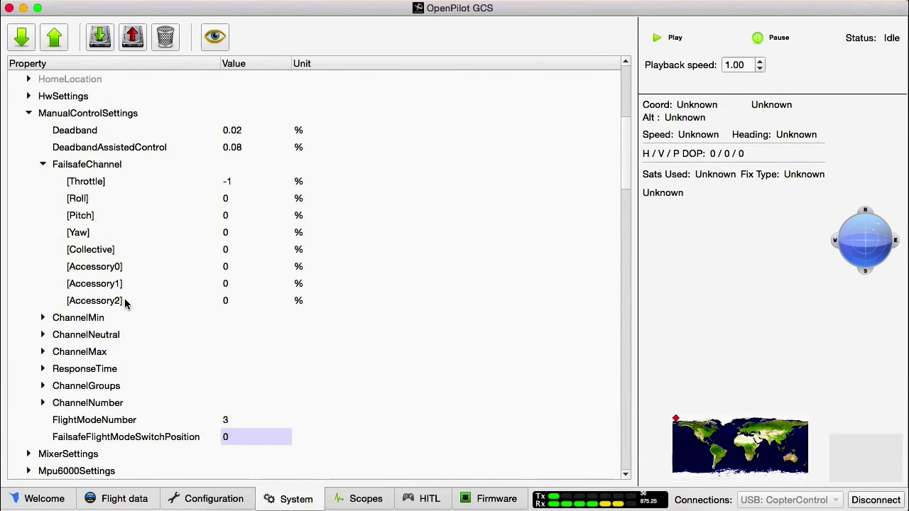
{"action": "left_click", "coordinate": [222, 284]}
{"action": "double_click", "coordinate": [225, 284]}
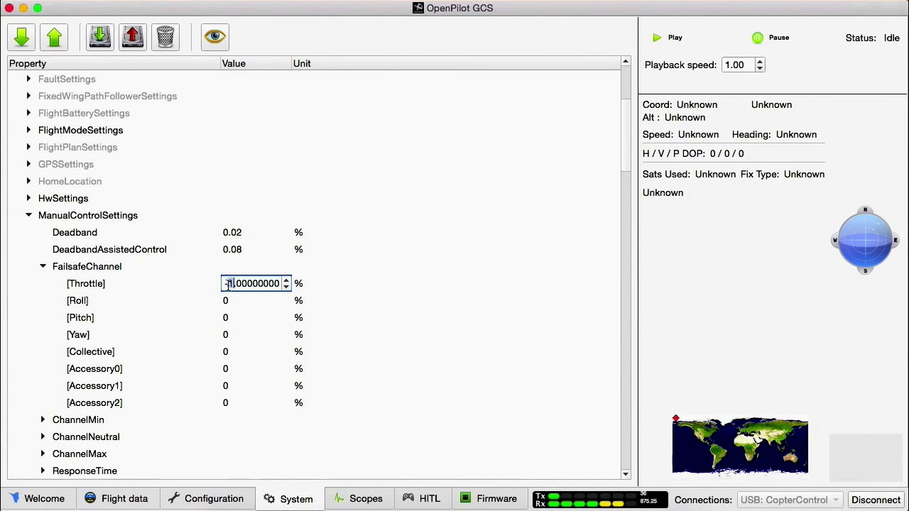
{"action": "left_click", "coordinate": [228, 284]}
{"action": "left_click_drag", "start_coordinate": [278, 283], "coordinate": [158, 272]}
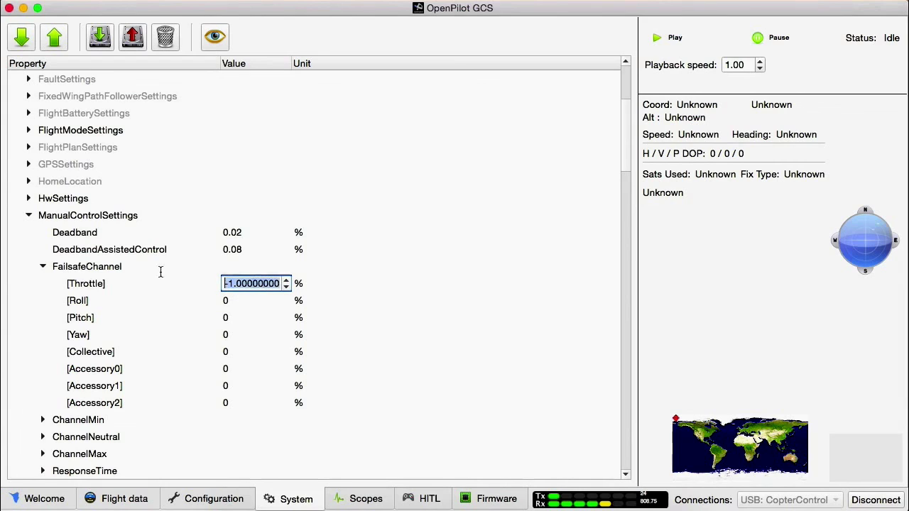
{"action": "type", "text": "0."}
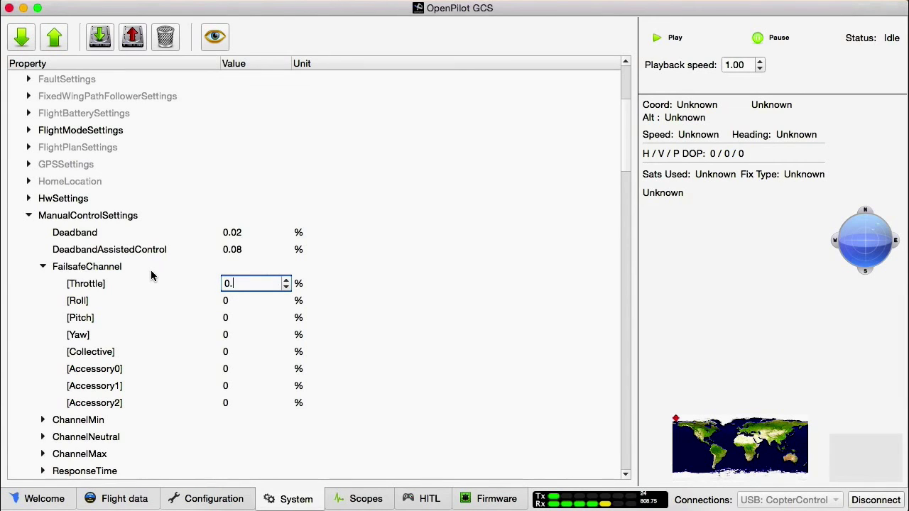
{"action": "type", "text": "25"}
{"action": "left_click", "coordinate": [211, 264]}
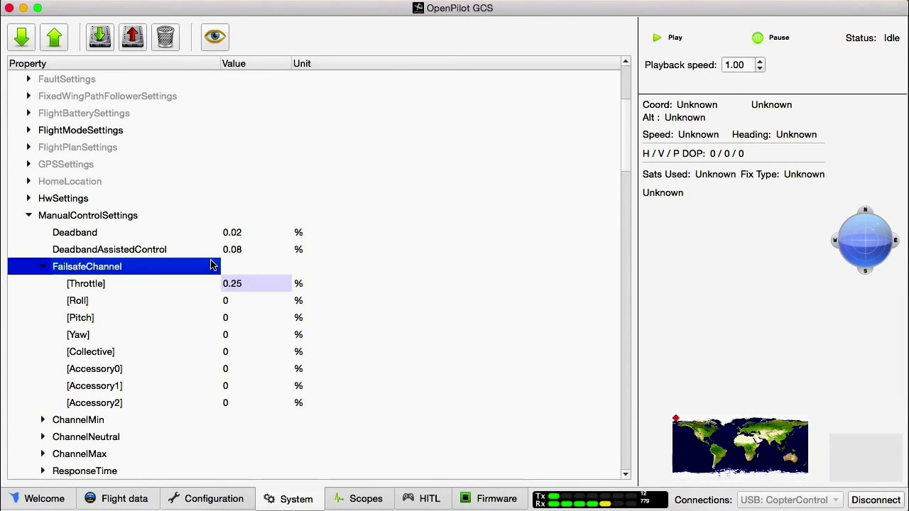
{"action": "left_click", "coordinate": [140, 284]}
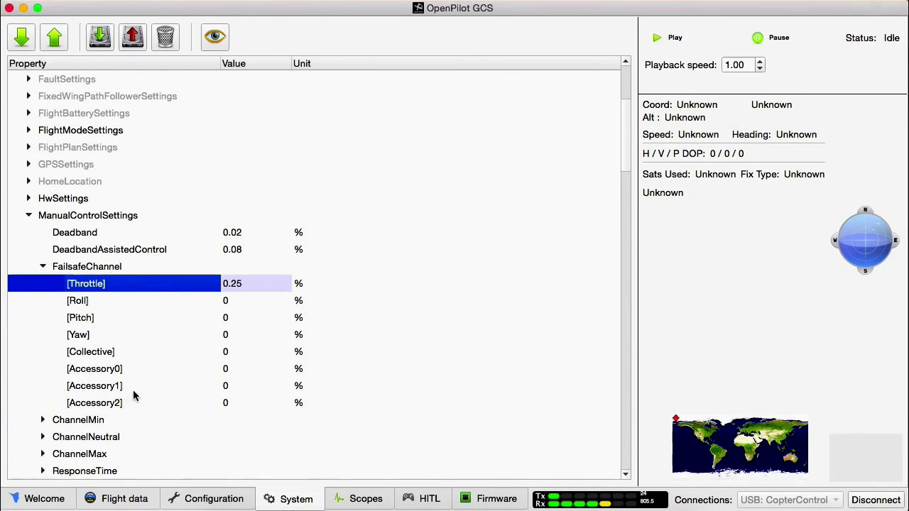
{"action": "scroll", "coordinate": [131, 320], "scroll_direction": "down", "scroll_amount": 2}
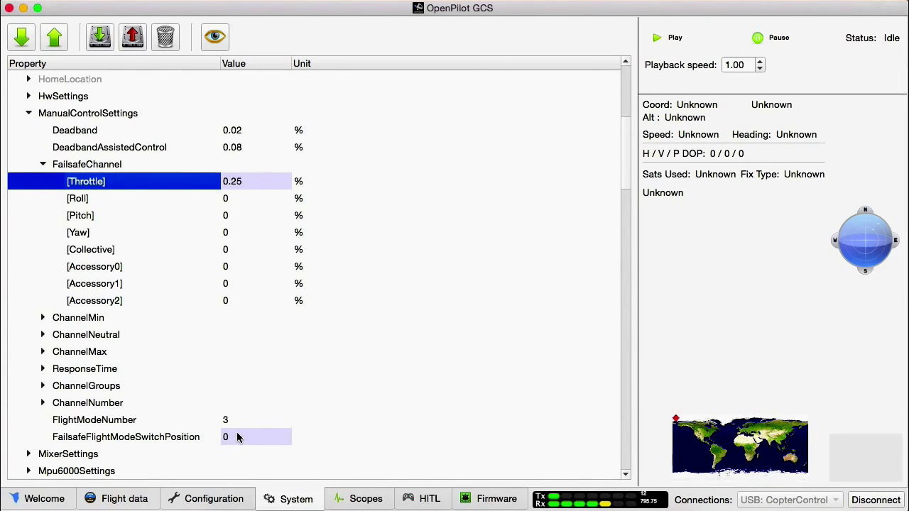
Step: Save ManualControlSettings with throttle 0.25 and switch position 0 to the CopterControl board
{"action": "left_click", "coordinate": [139, 47]}
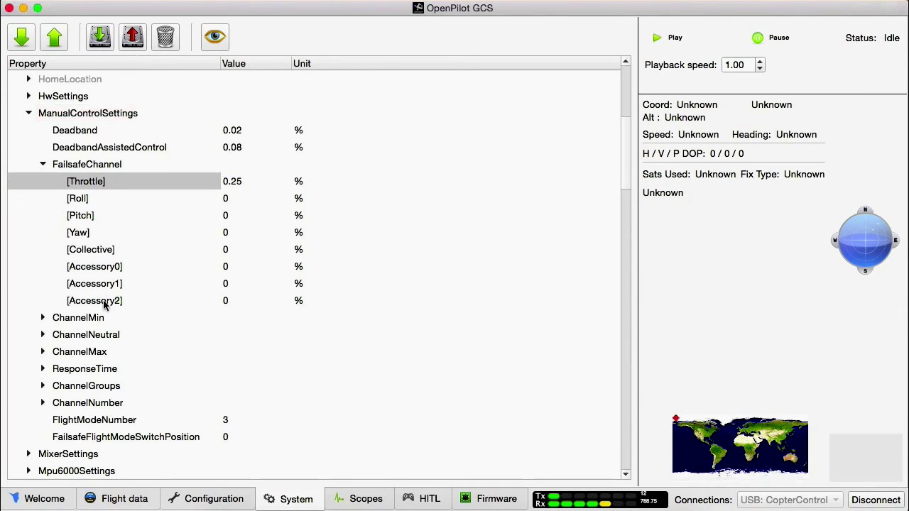
{"action": "left_click", "coordinate": [142, 437]}
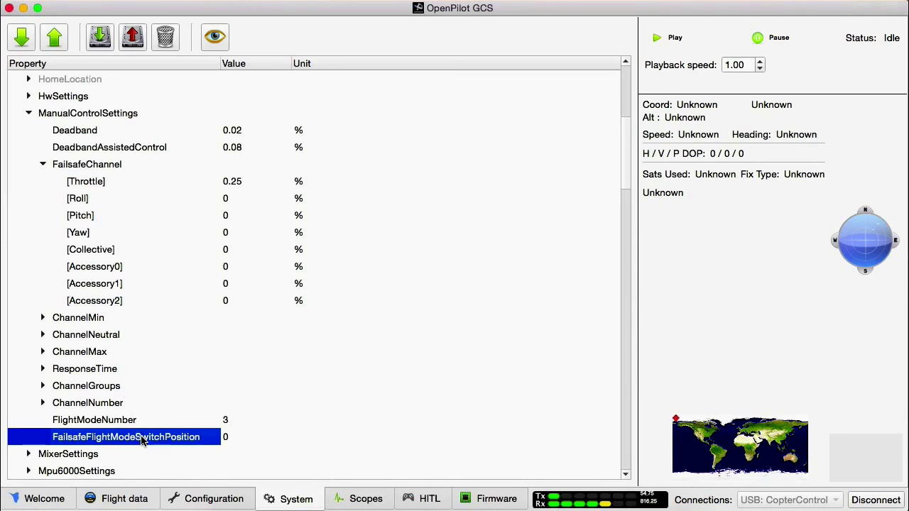
{"action": "left_click", "coordinate": [132, 38]}
{"action": "left_click", "coordinate": [99, 182]}
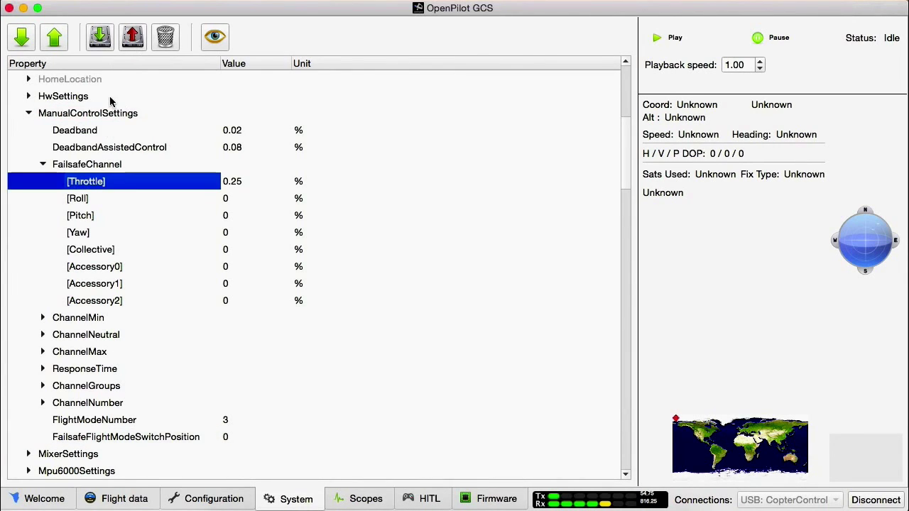
{"action": "left_click", "coordinate": [130, 39]}
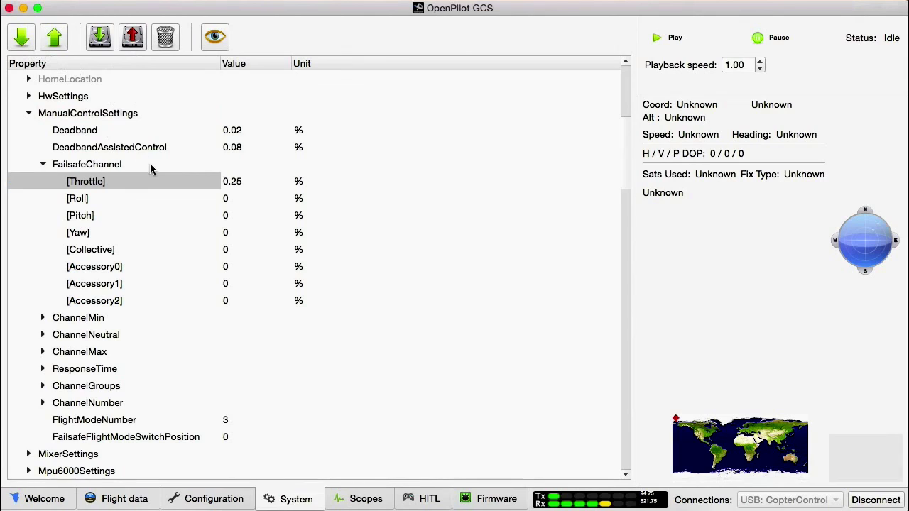